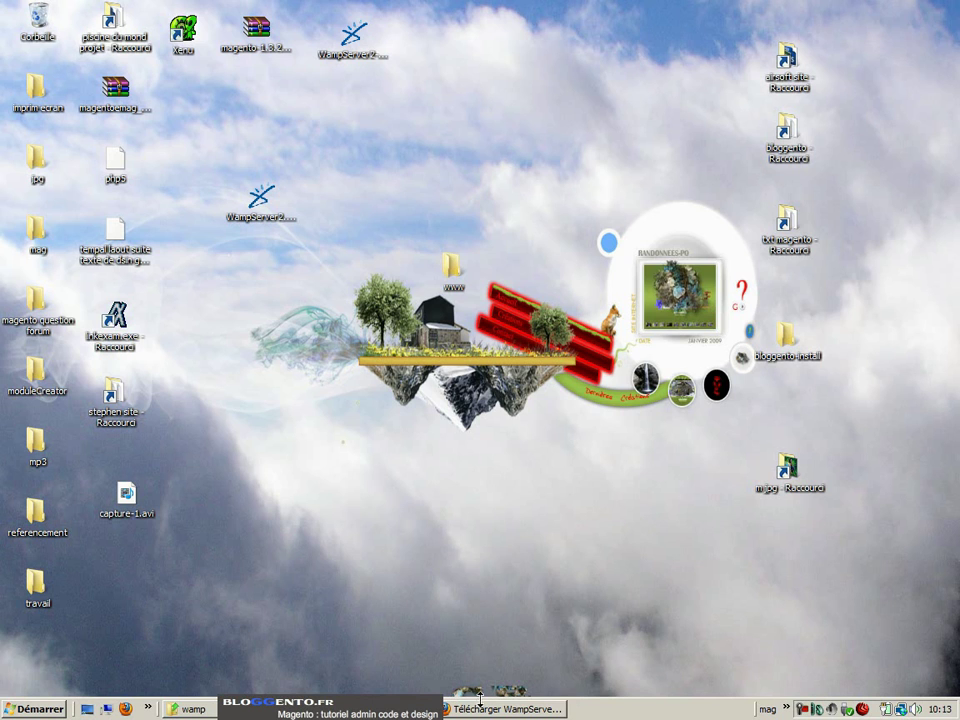
# Switch to Firefox and review the WampServer download page down to the WampServer 2.0i download box, returning to the desktop.
pyautogui.click(483, 709)
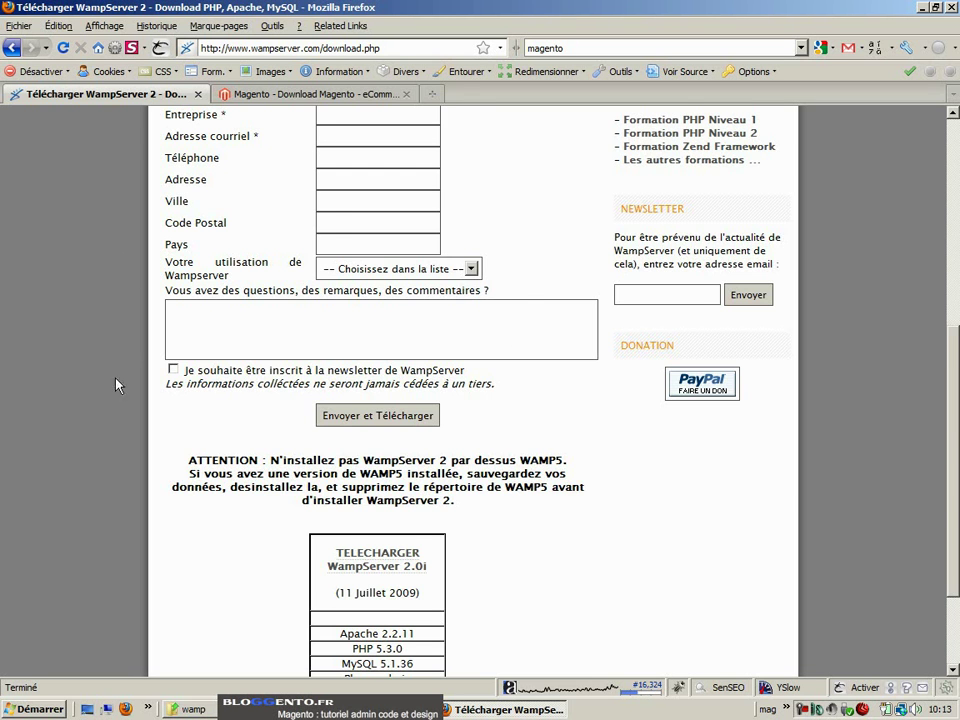
pyautogui.scroll(3, 105, 338)
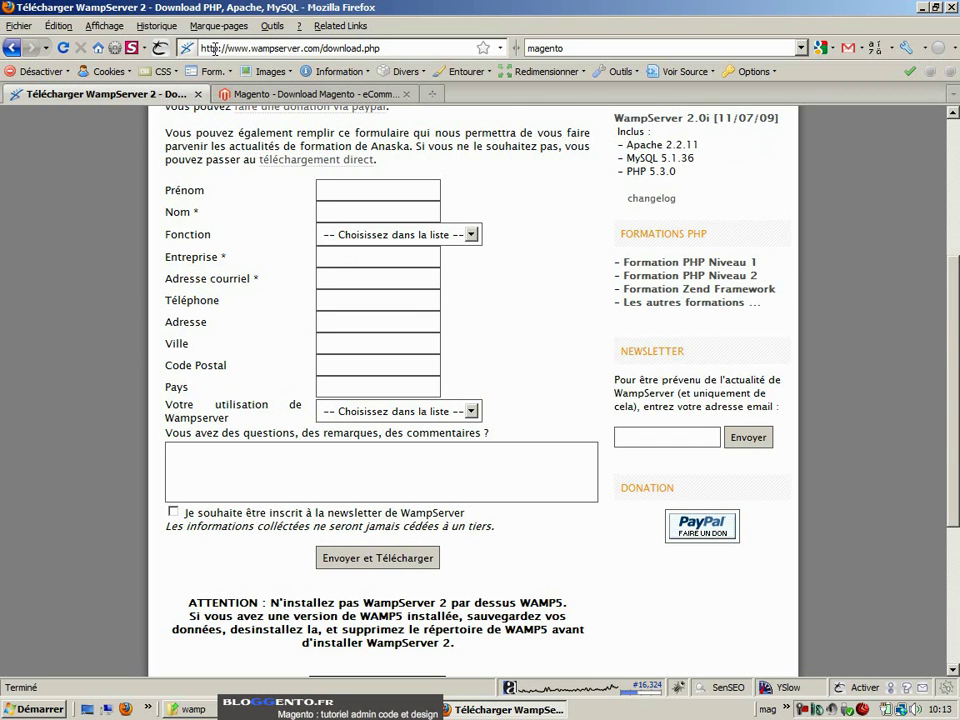
pyautogui.click(213, 49)
pyautogui.scroll(-6, 529, 343)
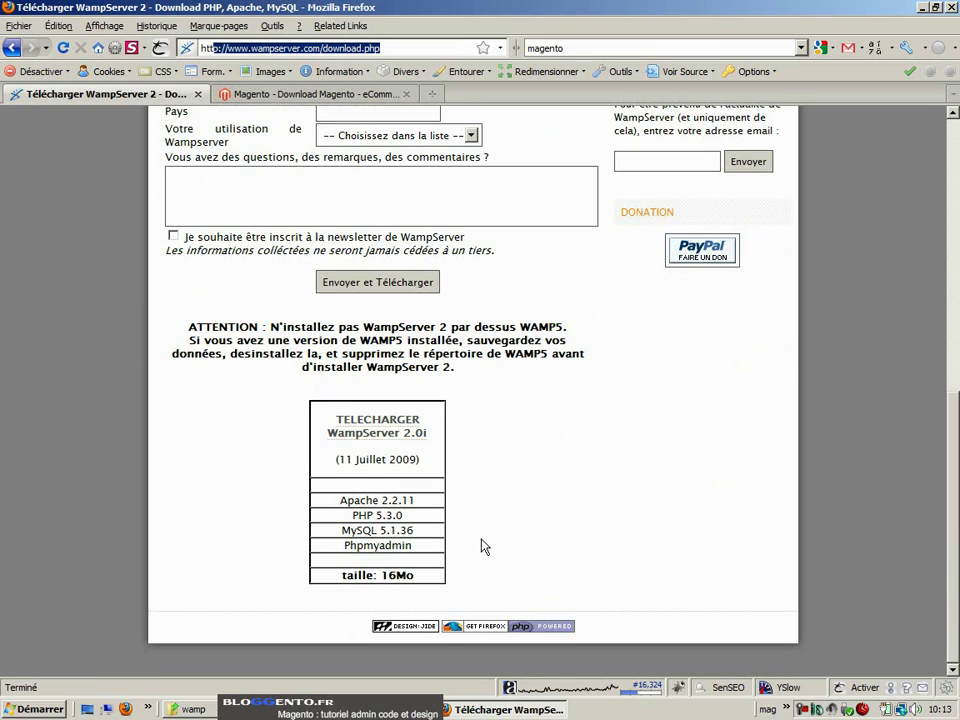
pyautogui.click(491, 711)
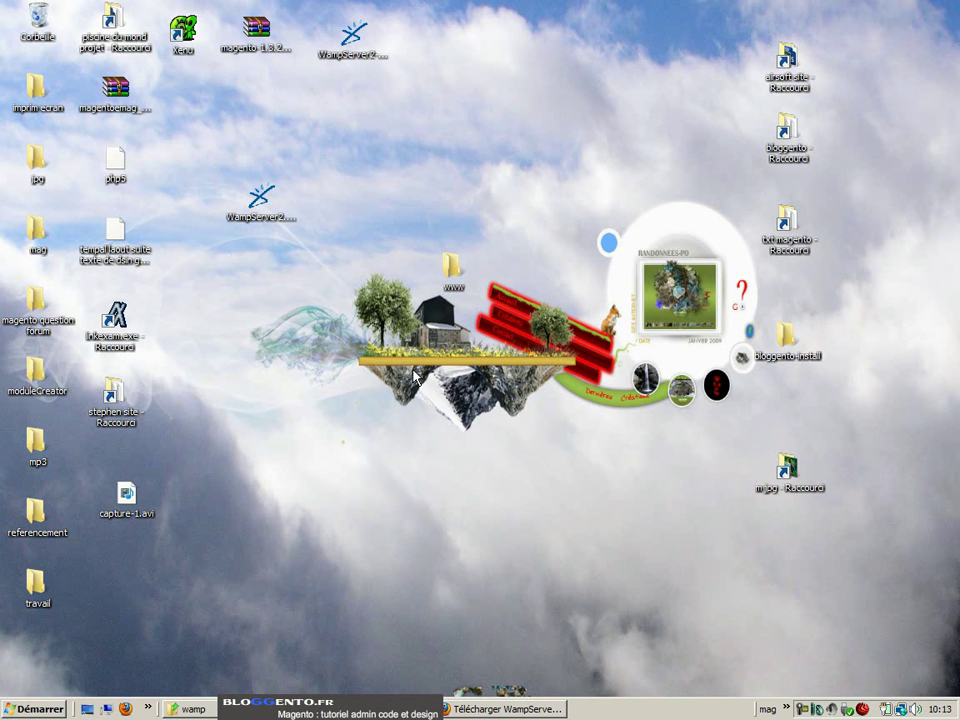
# Launch WampServer2.0i.exe from the desktop, allow it to run, and accept the licence agreement in the setup wizard.
pyautogui.moveTo(263, 207); pyautogui.dragTo(433, 170)
pyautogui.doubleClick(433, 170)
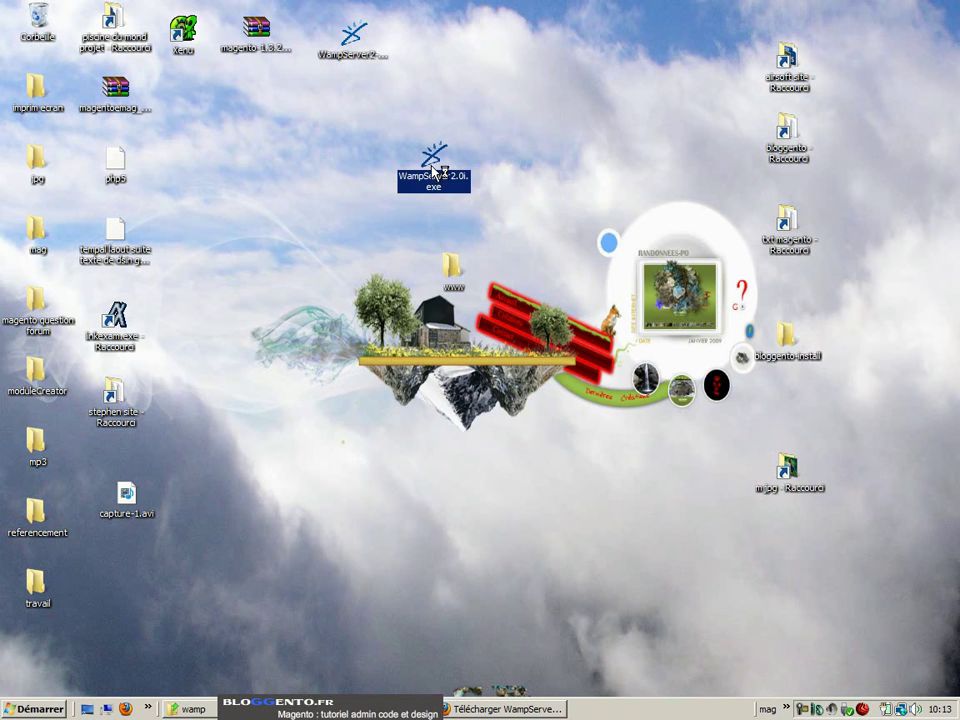
pyautogui.click(524, 361)
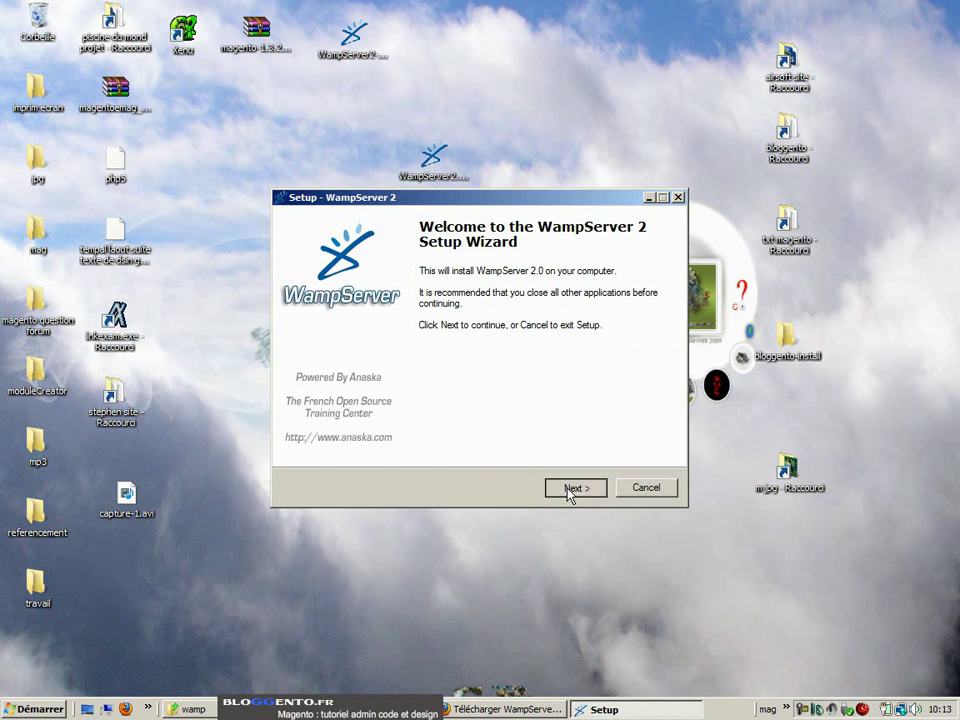
pyautogui.click(570, 490)
pyautogui.click(356, 436)
pyautogui.click(576, 490)
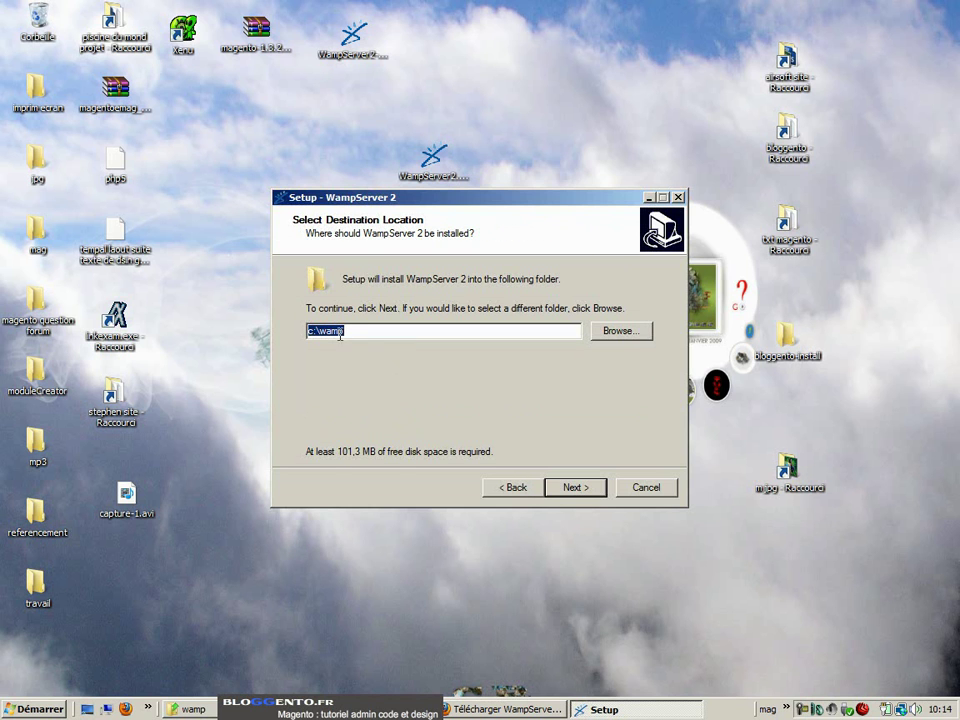
# Start installing WampServer 2 into the existing c:\wamp folder without any Quick Launch or Desktop icon.
pyautogui.click(575, 488)
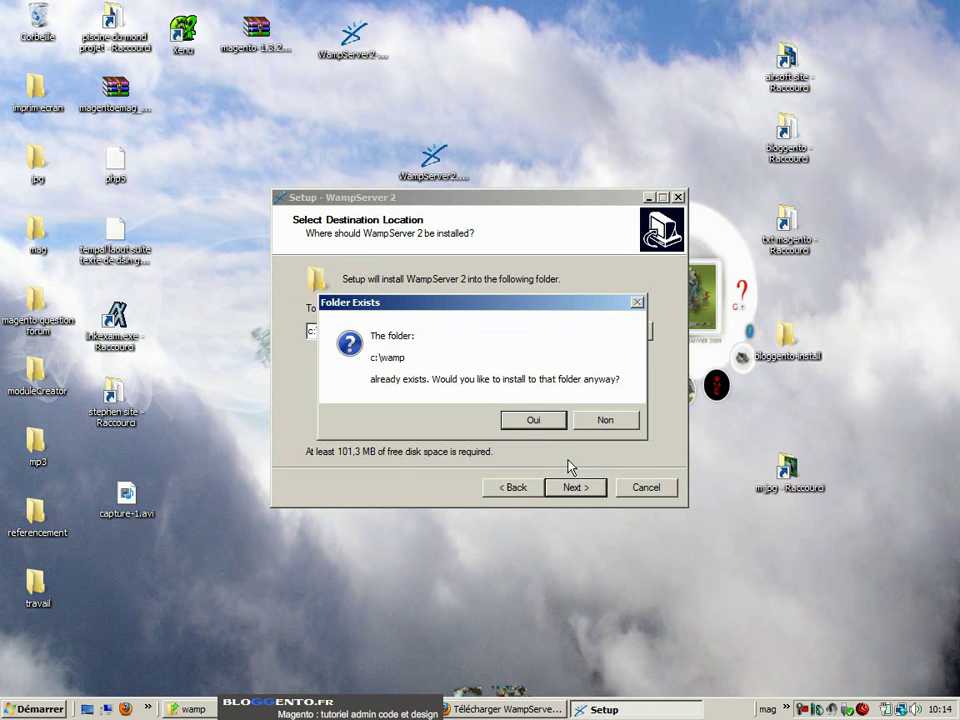
pyautogui.click(533, 419)
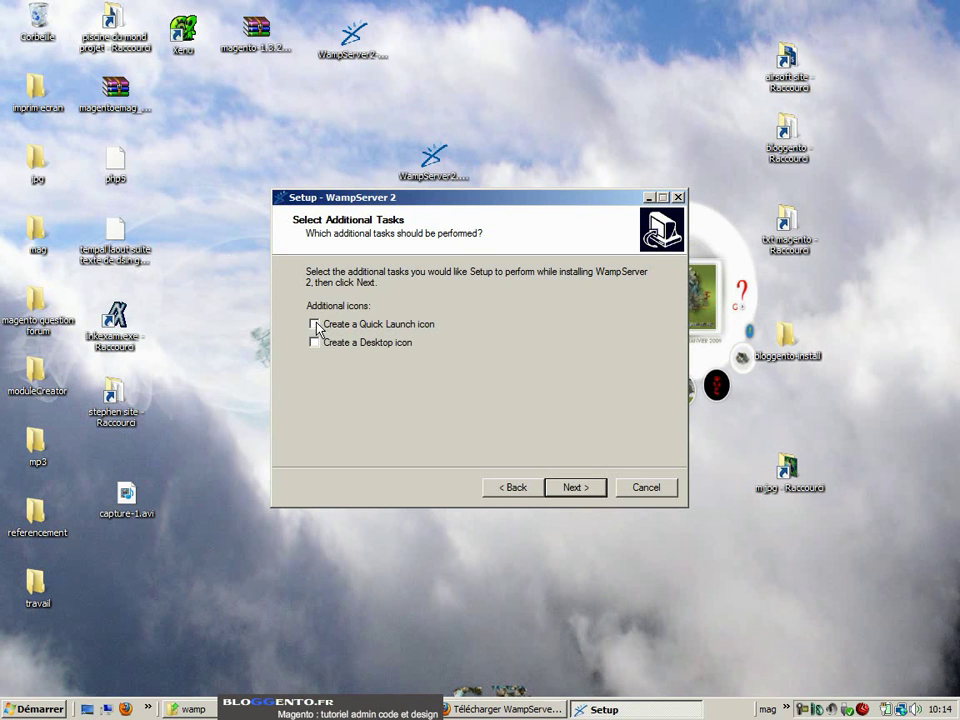
pyautogui.click(565, 487)
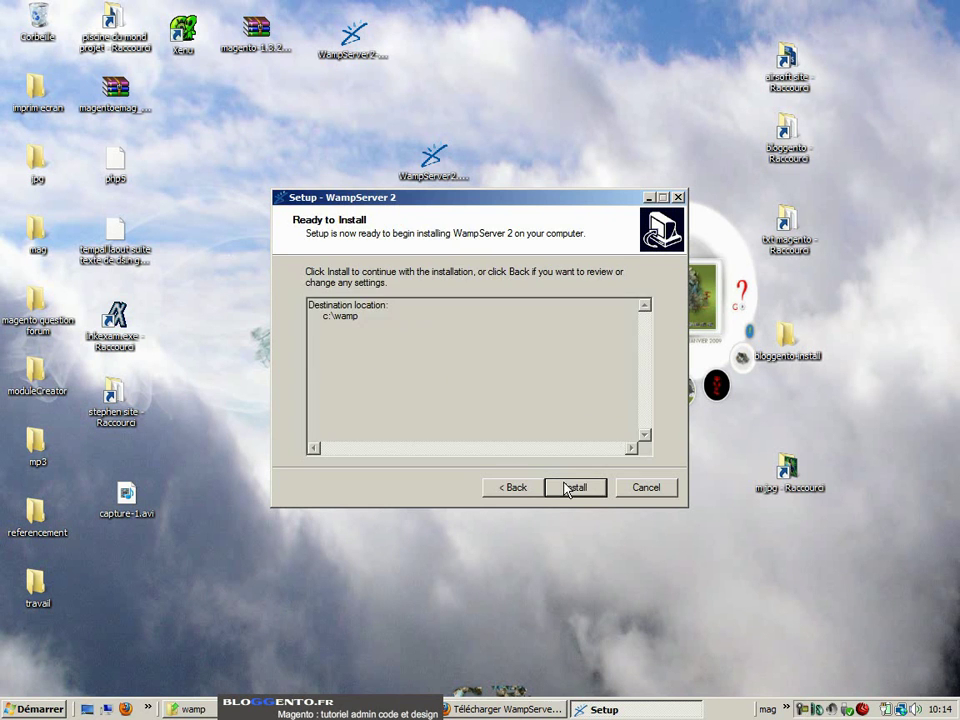
pyautogui.click(566, 490)
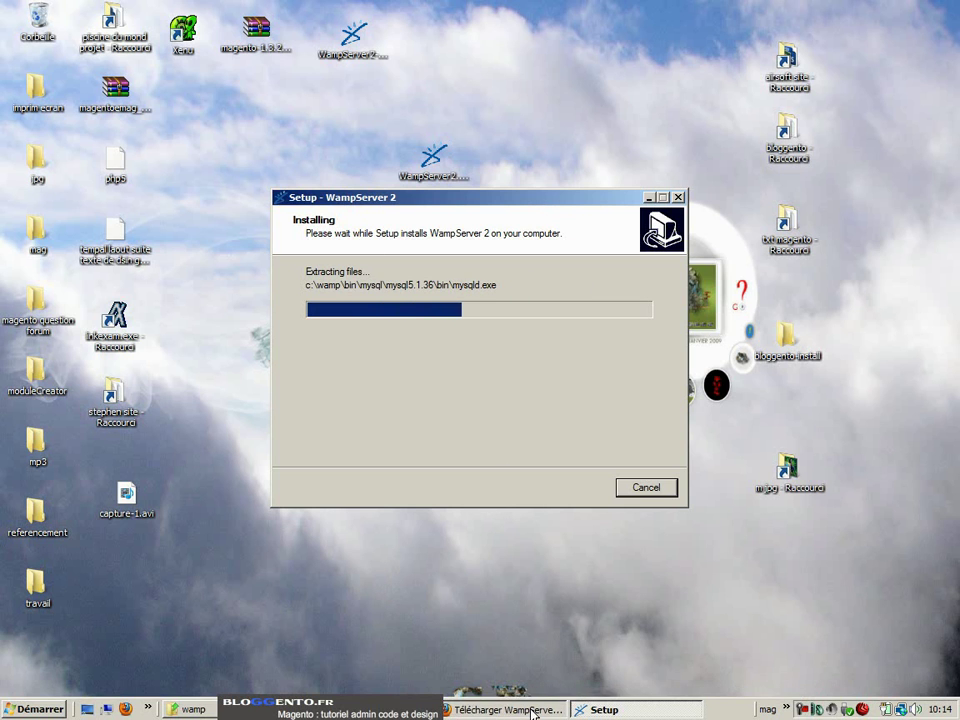
# Switch to Firefox, open the PHP addons page on the WampServer site, and look through the available PHP 5.3.X and 5.2.X versions.
pyautogui.click(532, 710)
pyautogui.scroll(4, 480, 438)
pyautogui.scroll(6, 512, 438)
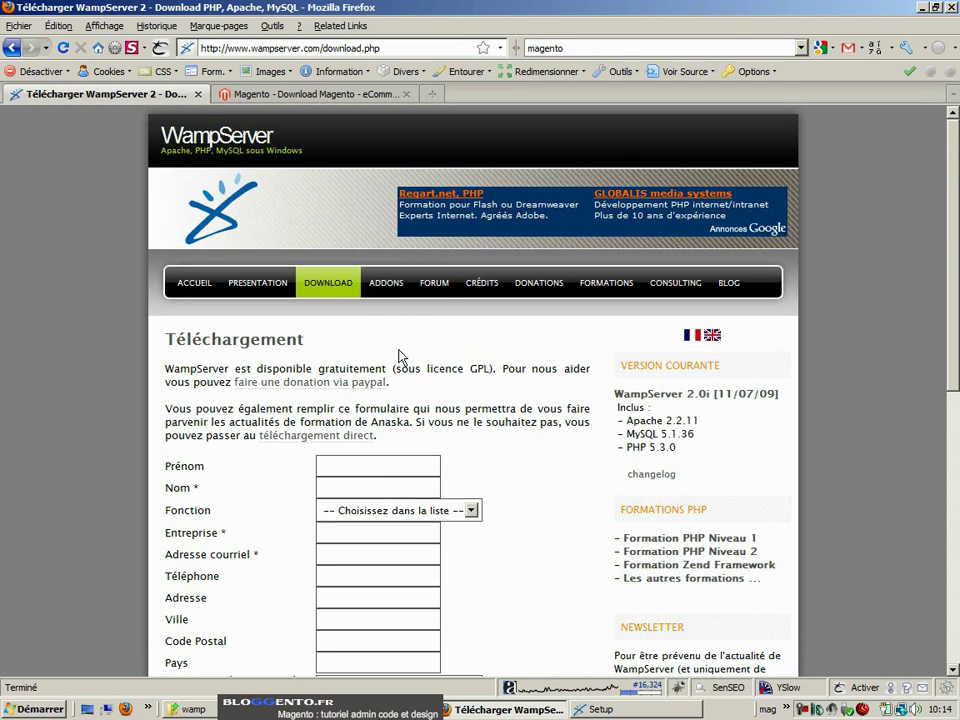
pyautogui.click(386, 284)
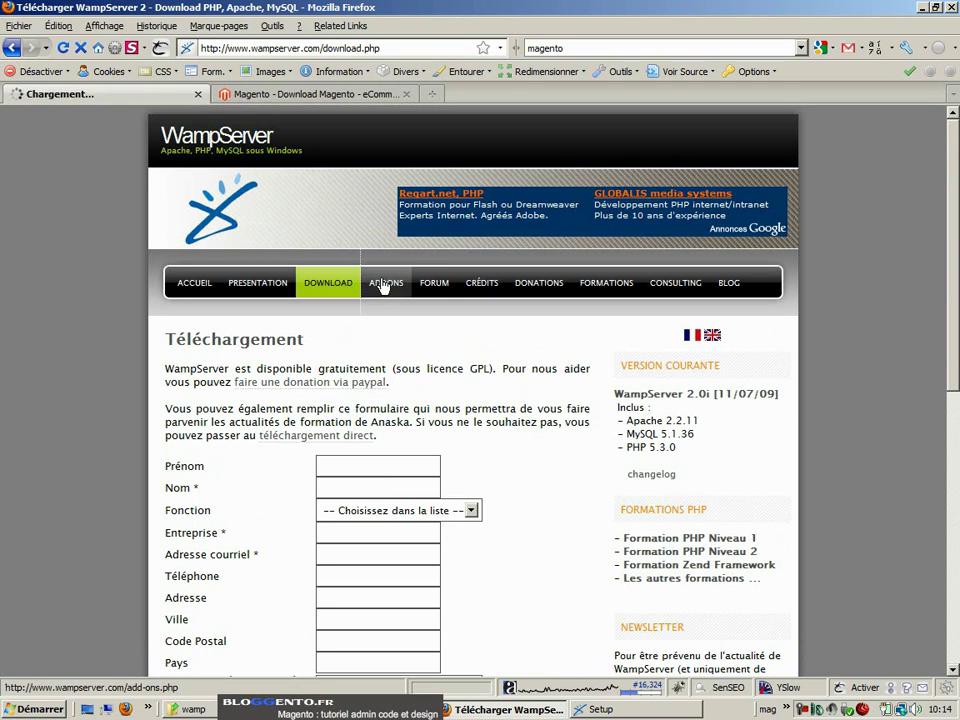
pyautogui.scroll(-3, 434, 331)
pyautogui.click(197, 361)
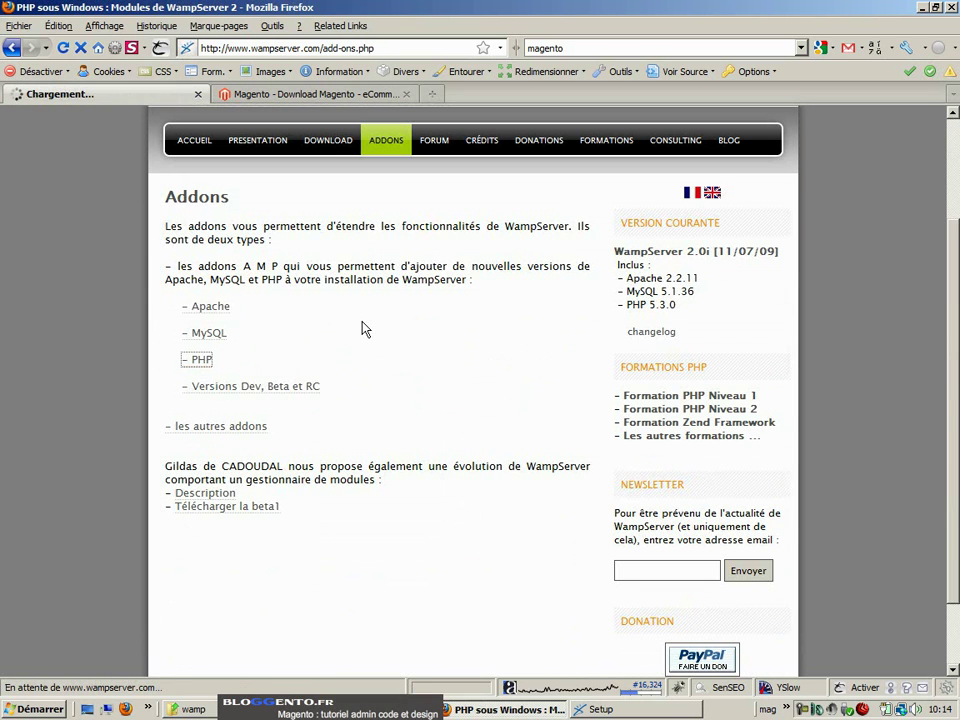
pyautogui.scroll(-7, 364, 329)
pyautogui.scroll(-1, 250, 265)
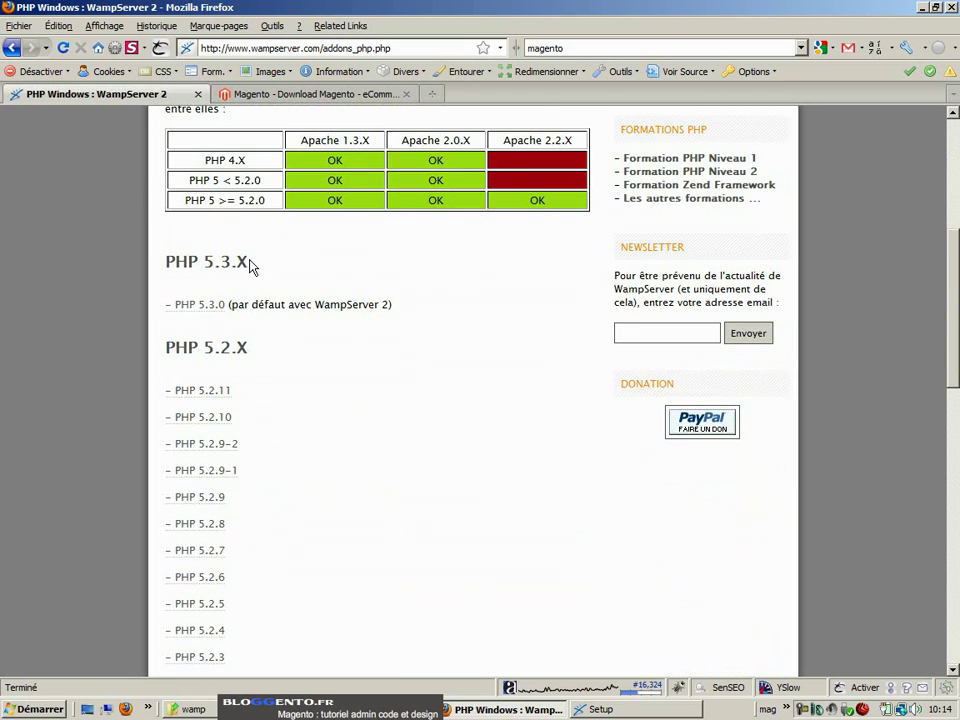
pyautogui.scroll(-1, 280, 278)
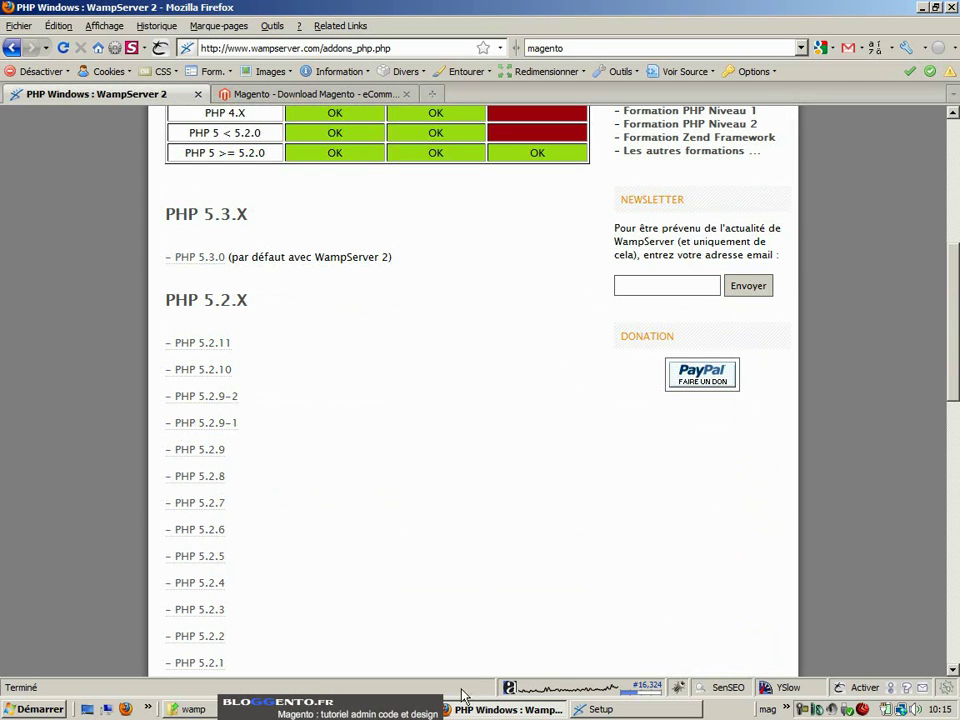
pyautogui.click(490, 709)
# Finish the WampServer 2 setup with Firefox as default browser, the default PHP mail parameters, and WampServer 2 launched on exit.
pyautogui.click(356, 45)
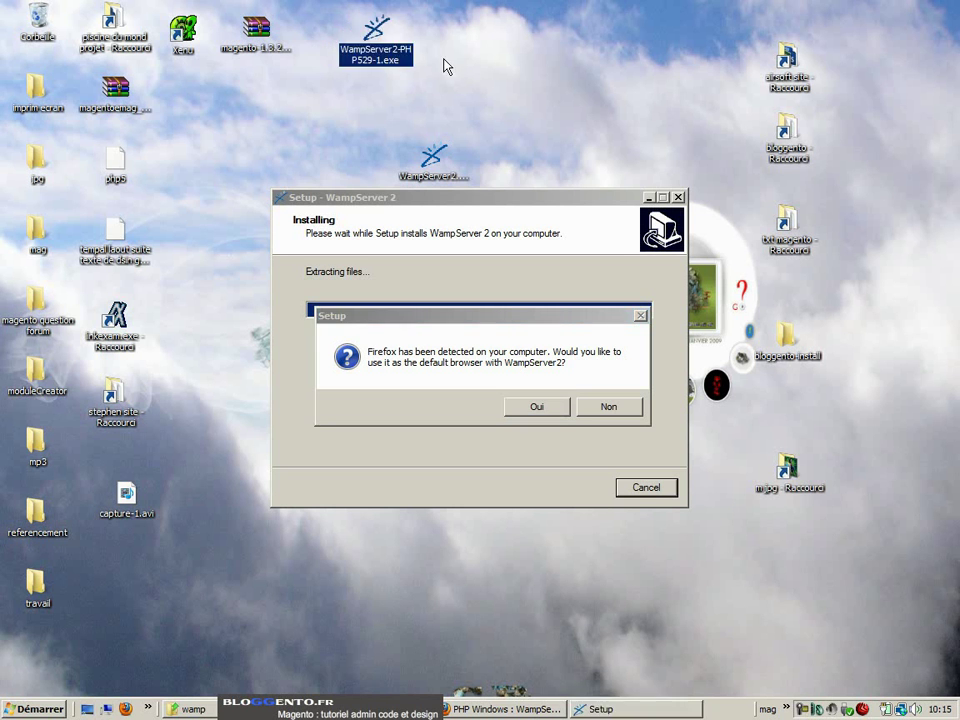
pyautogui.click(530, 406)
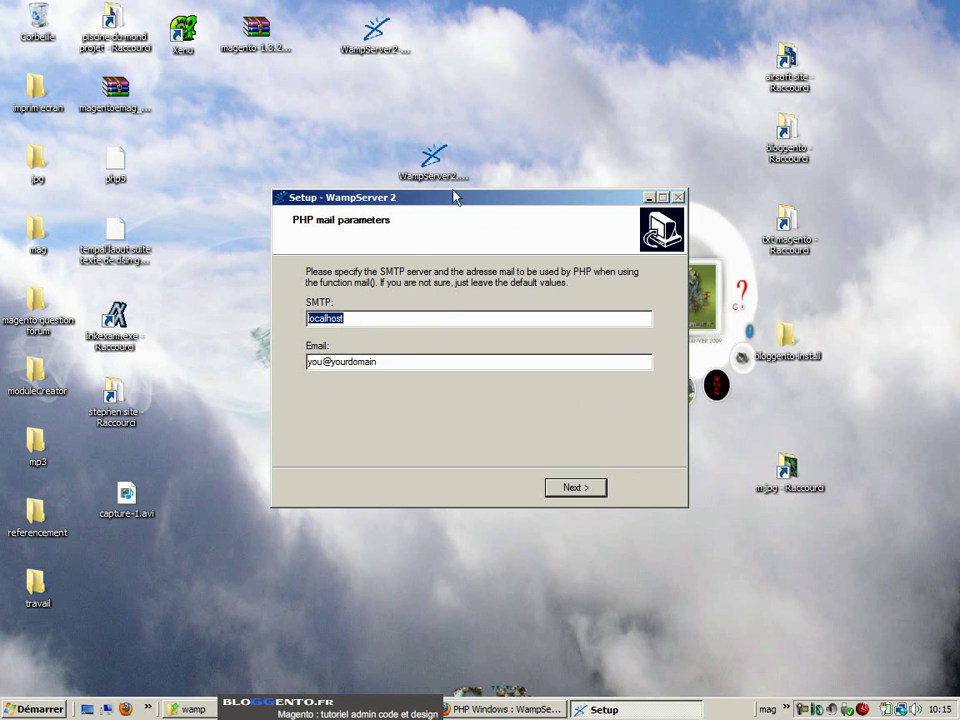
pyautogui.click(587, 489)
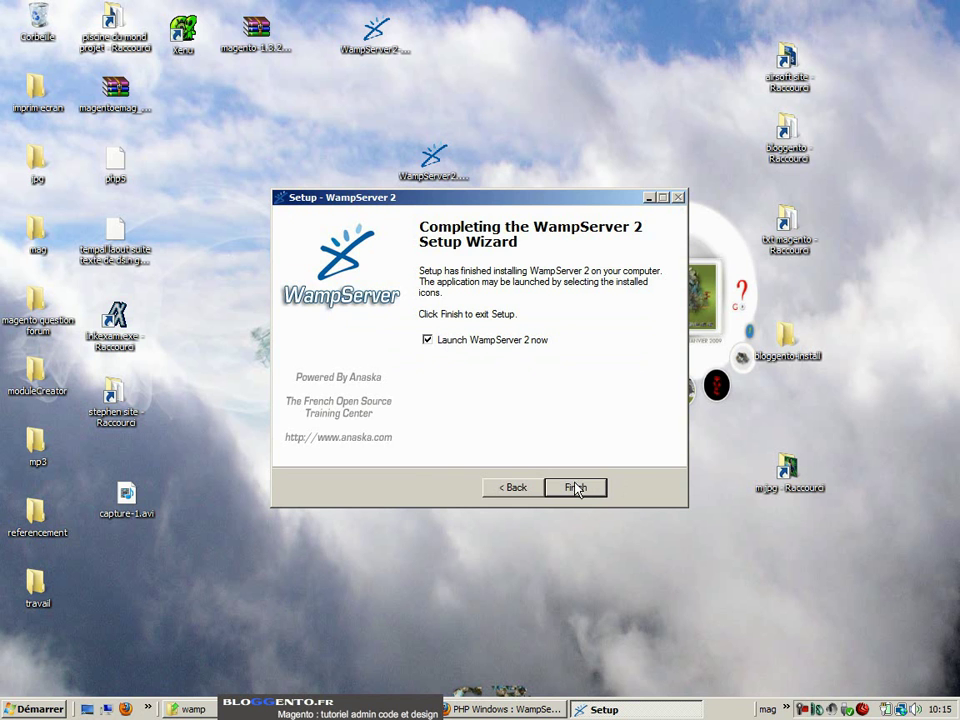
pyautogui.click(578, 487)
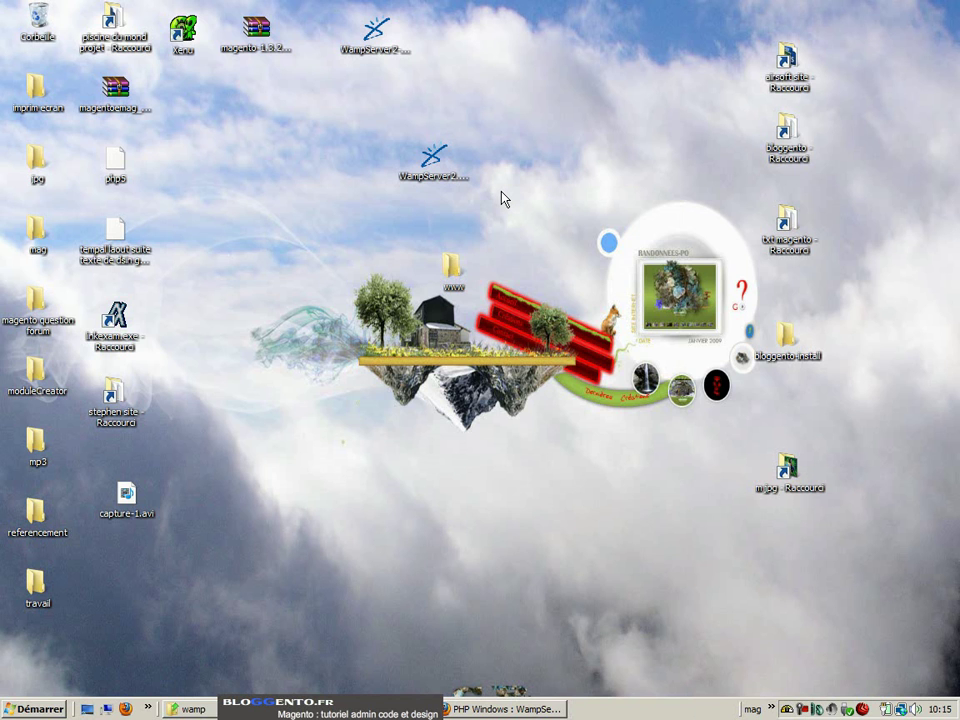
# Put the WampServer server online.
pyautogui.click(789, 709)
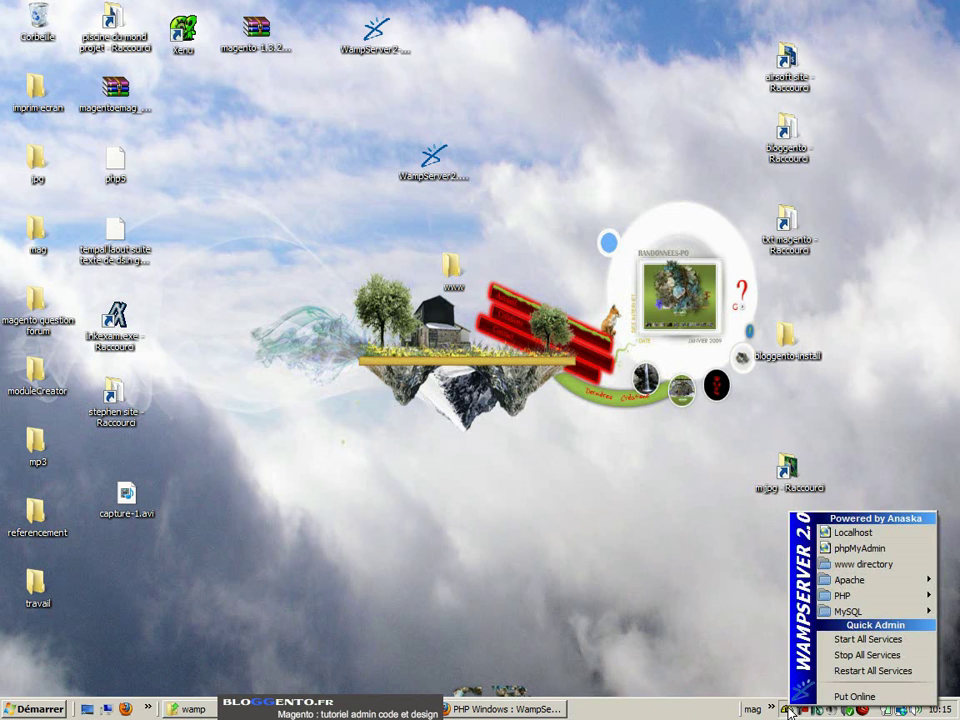
pyautogui.click(848, 697)
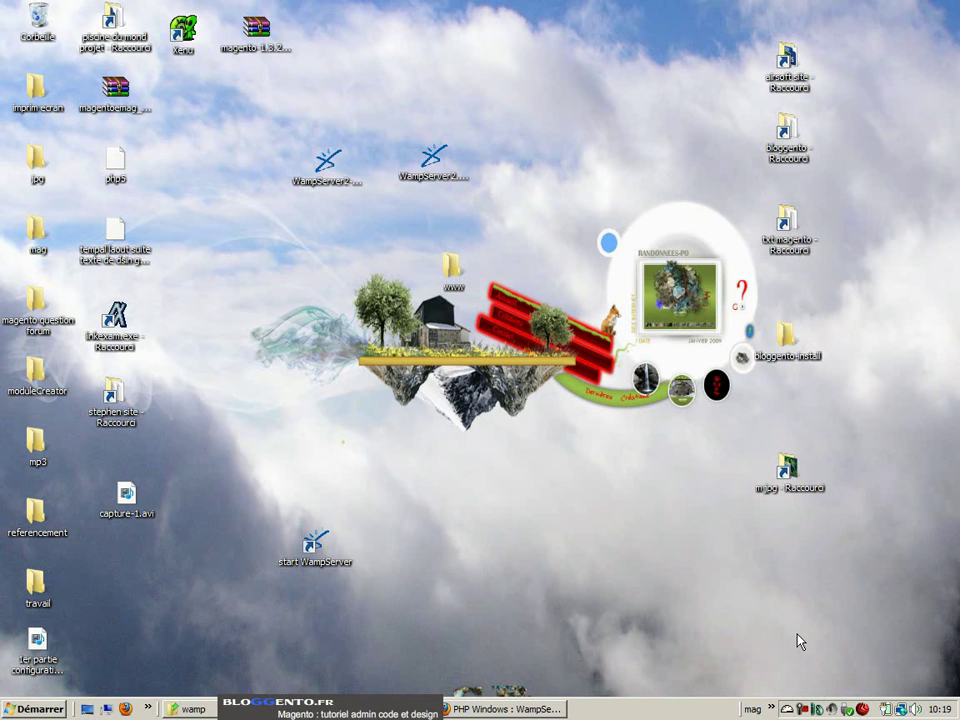
# Check which PHP versions are installed in WampServer.
pyautogui.moveTo(788, 710)
pyautogui.click(789, 711)
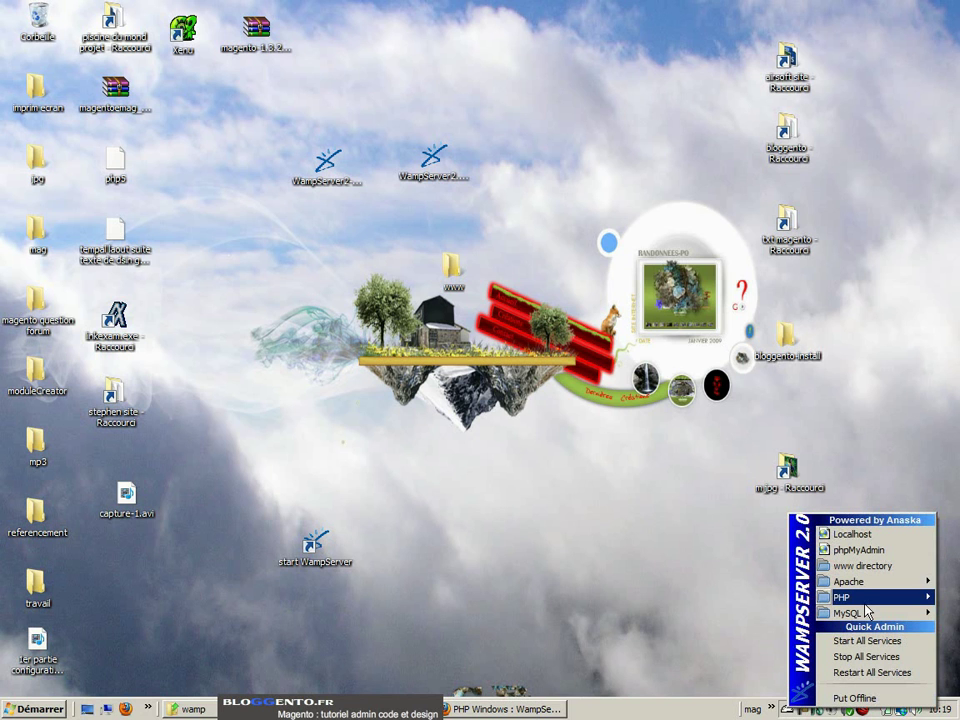
pyautogui.moveTo(865, 604)
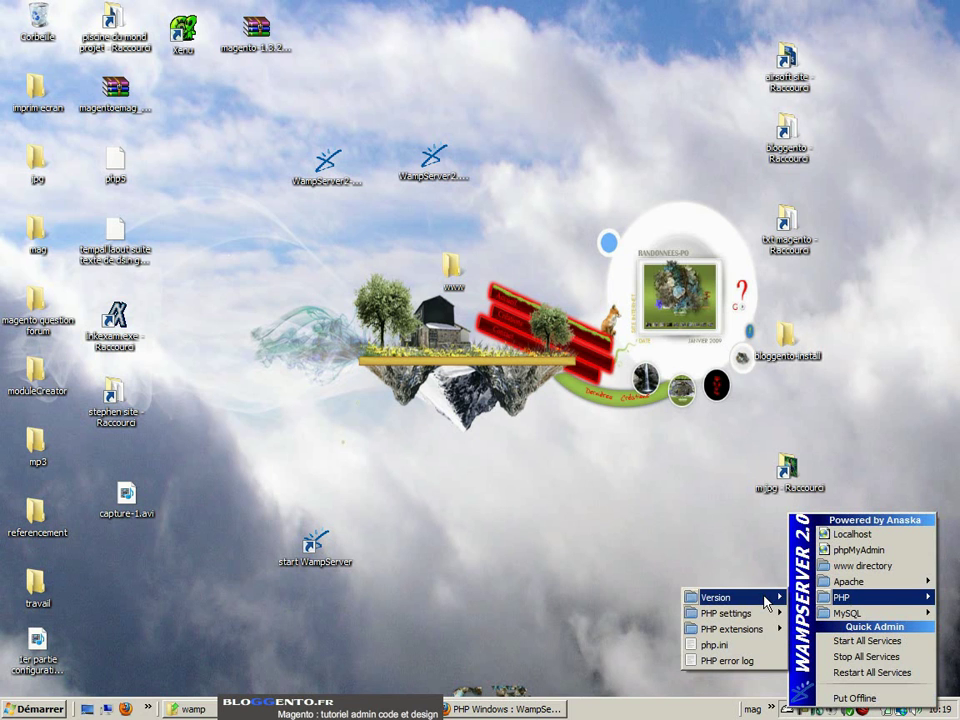
pyautogui.moveTo(770, 600)
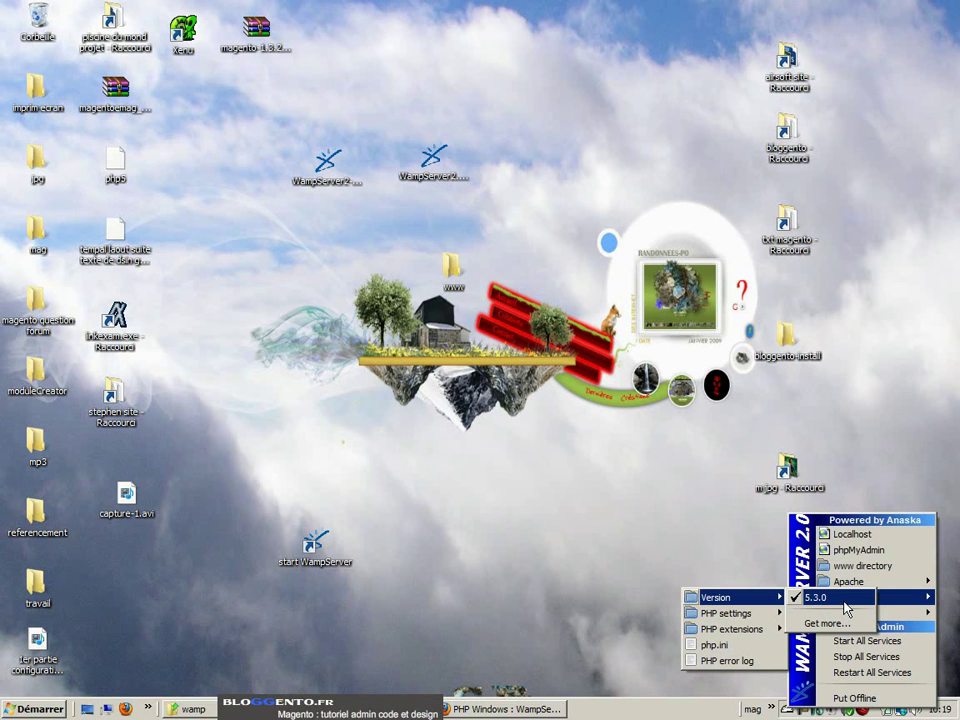
pyautogui.click(745, 563)
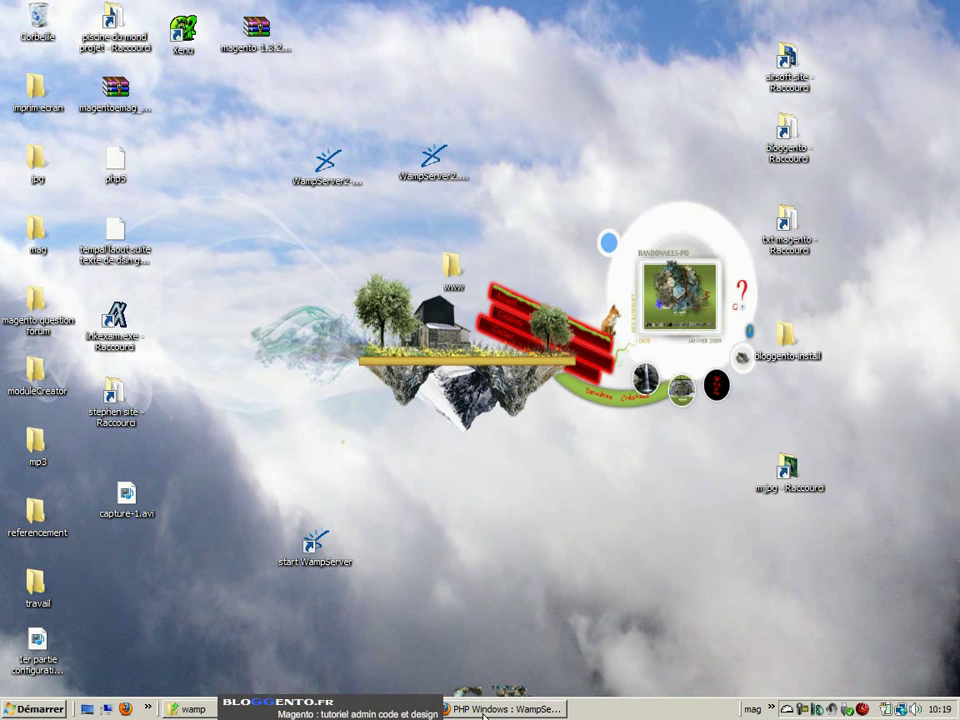
# Run the WampServer2-PHP529-1.exe addon installer from the desktop and start installing PHP 5.2.9-1.
pyautogui.click(327, 165)
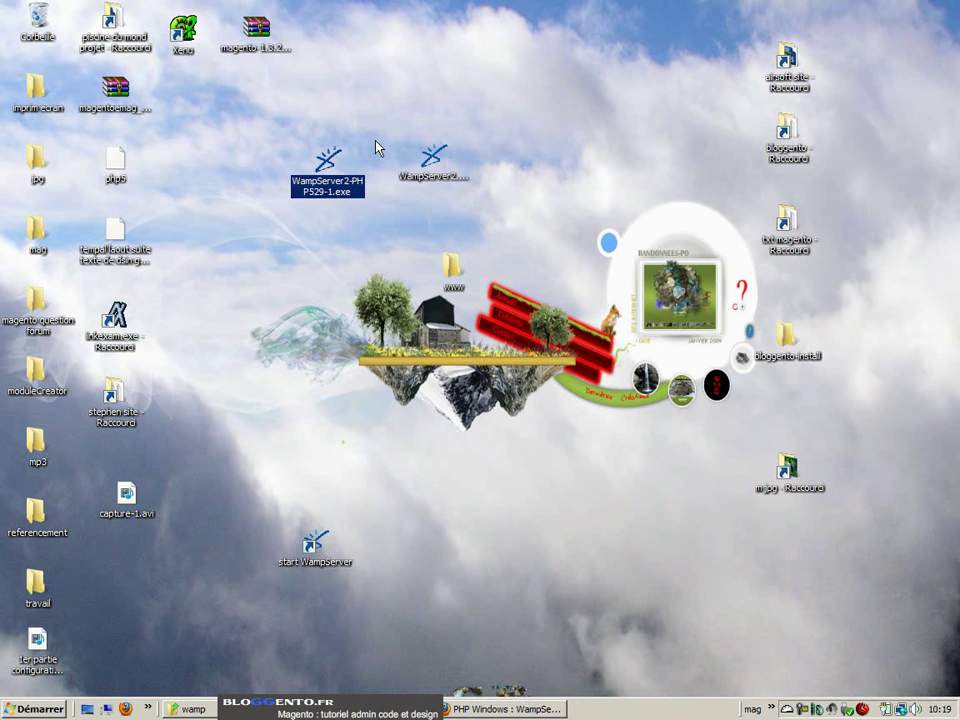
pyautogui.doubleClick(330, 170)
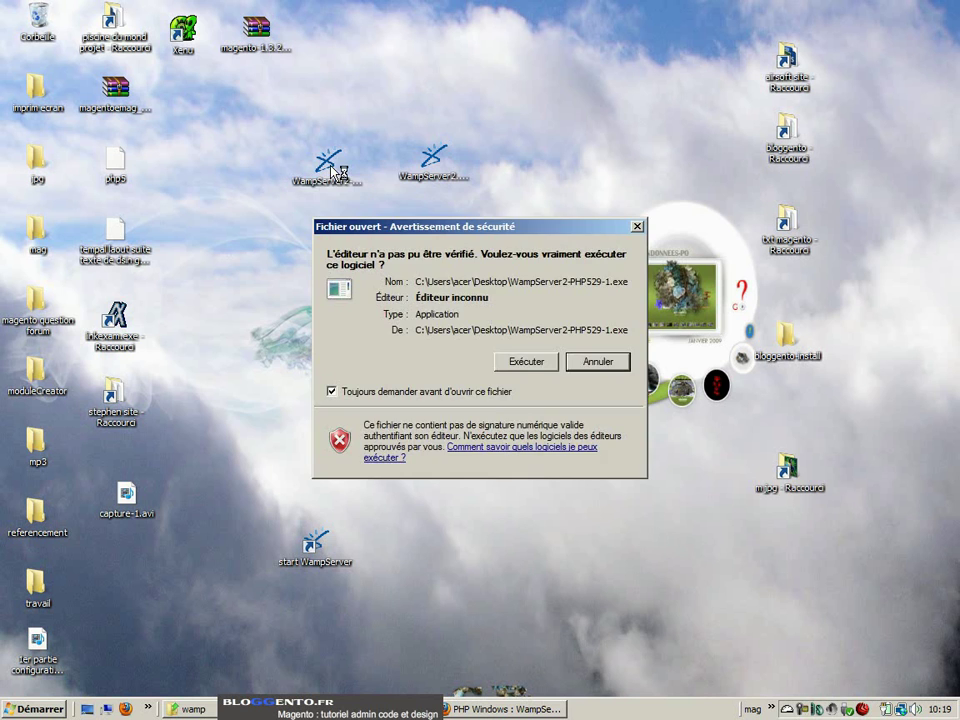
pyautogui.click(528, 360)
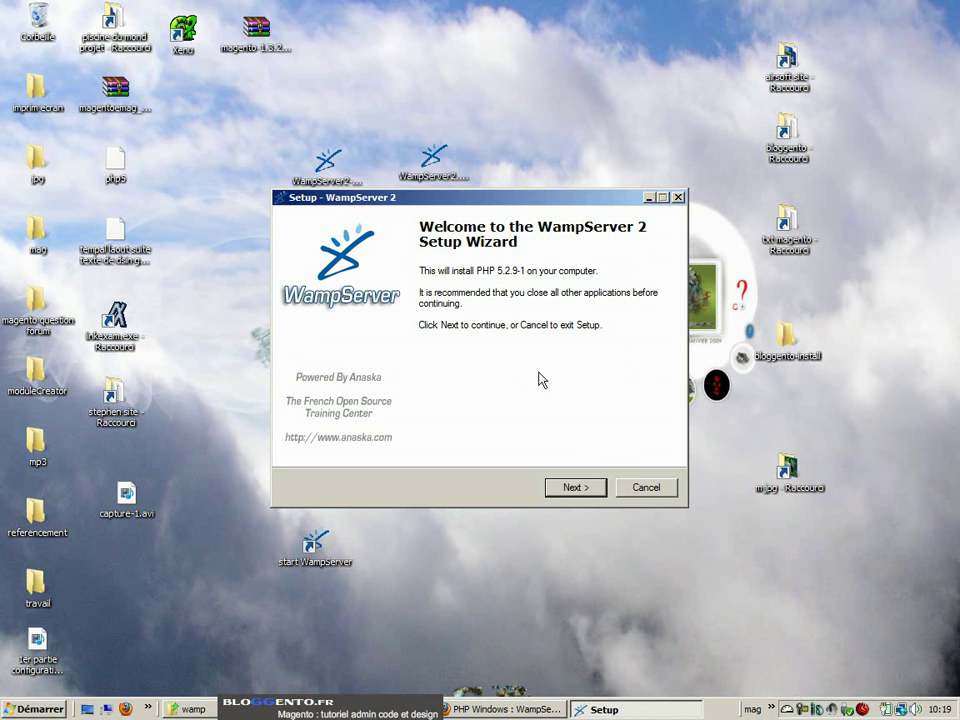
pyautogui.click(574, 487)
pyautogui.click(573, 489)
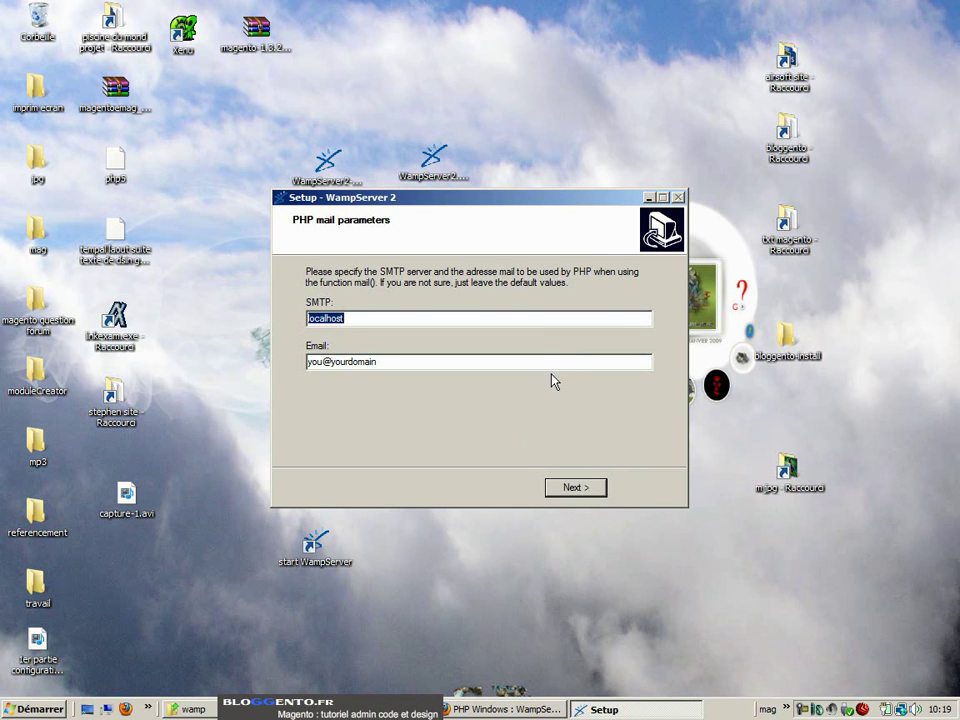
# Keep the default SMTP server and e-mail values for PHP mail and finish the PHP 5.2.9-1 setup, launching WampServer 2.
pyautogui.moveTo(492, 200); pyautogui.dragTo(492, 174)
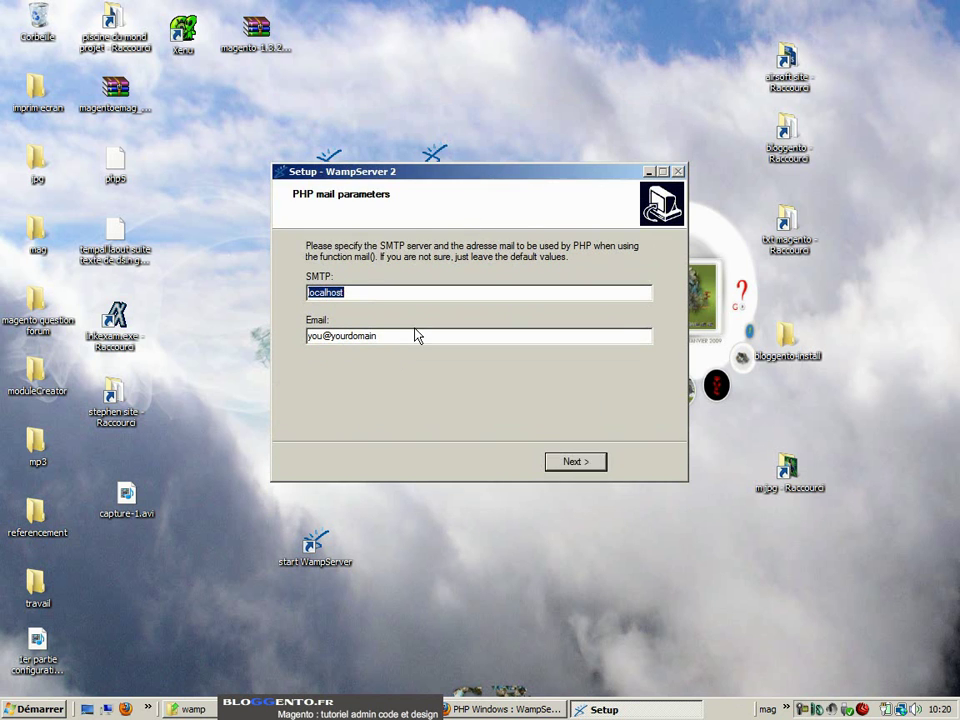
pyautogui.moveTo(398, 180); pyautogui.dragTo(398, 226)
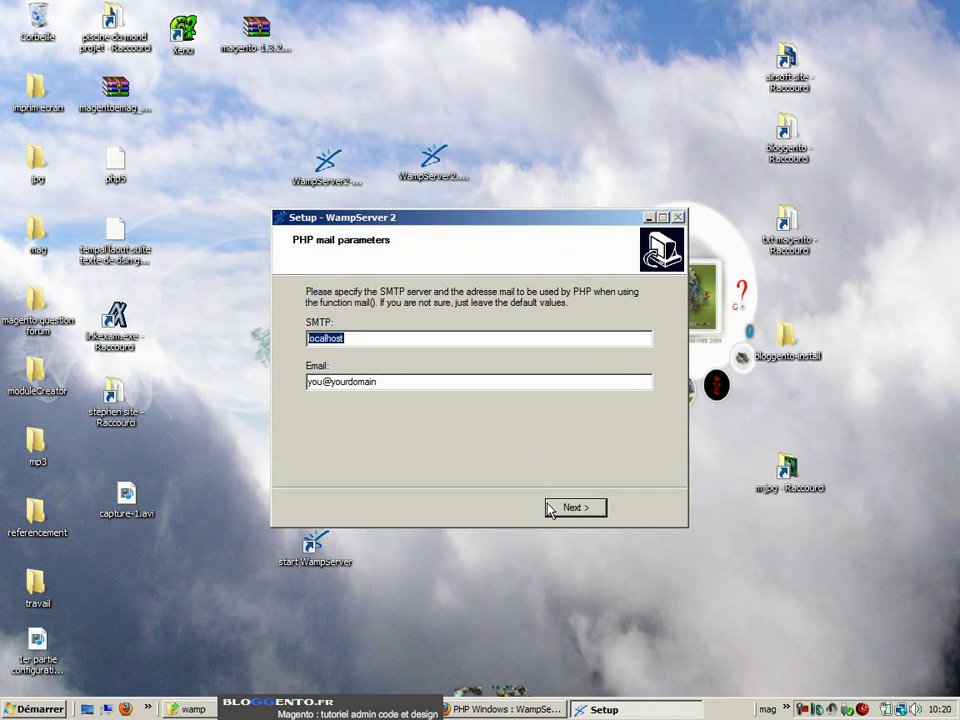
pyautogui.click(575, 508)
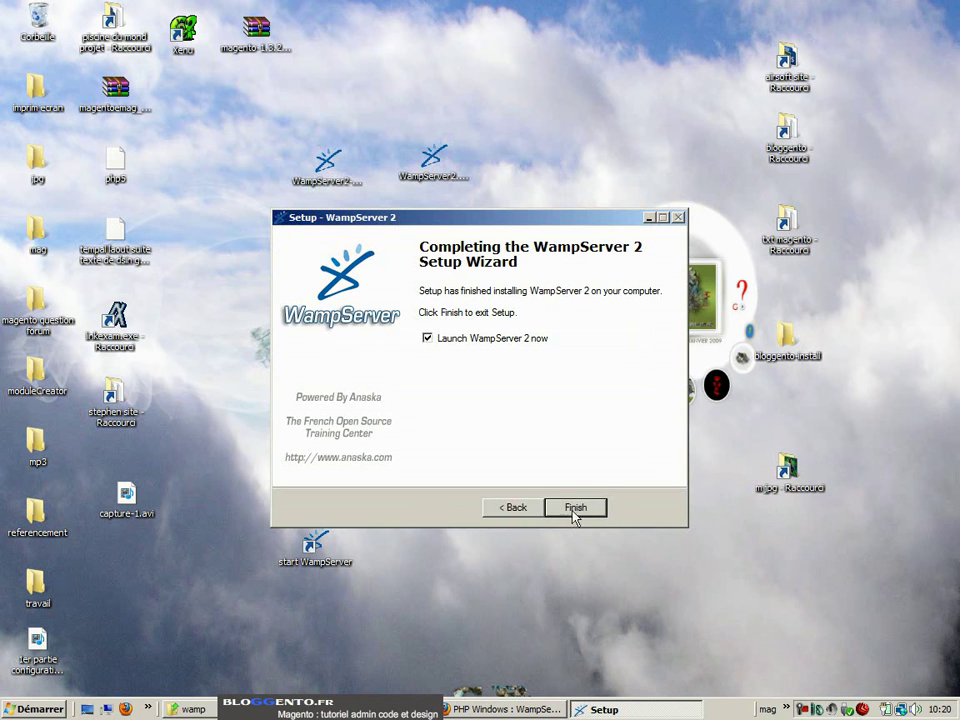
pyautogui.click(576, 508)
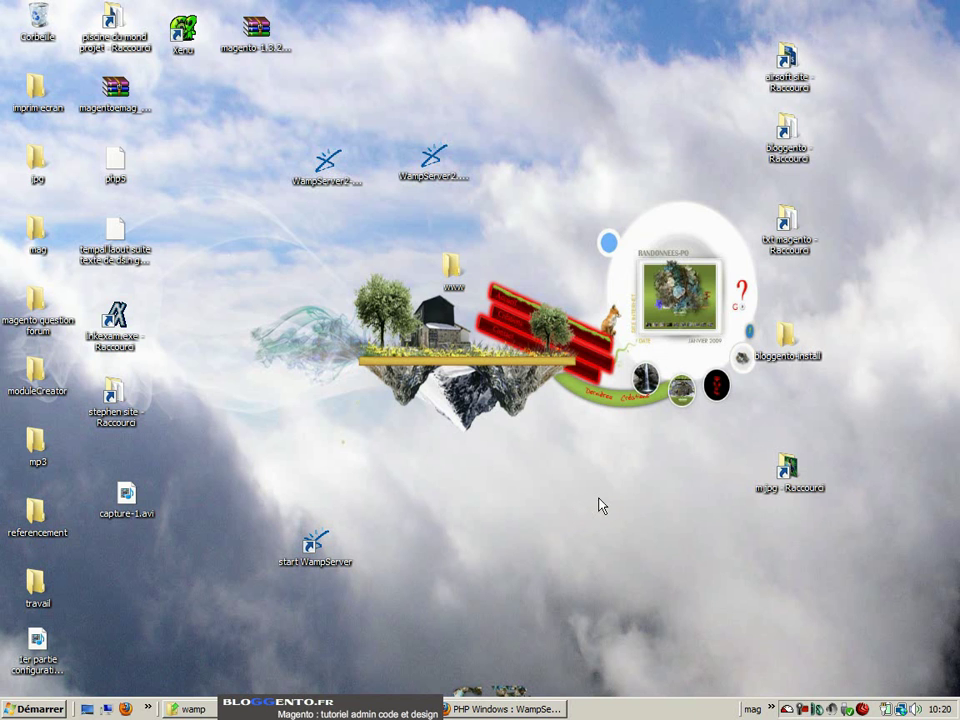
pyautogui.click(788, 709)
pyautogui.moveTo(402, 579); pyautogui.dragTo(318, 514)
pyautogui.click(420, 433)
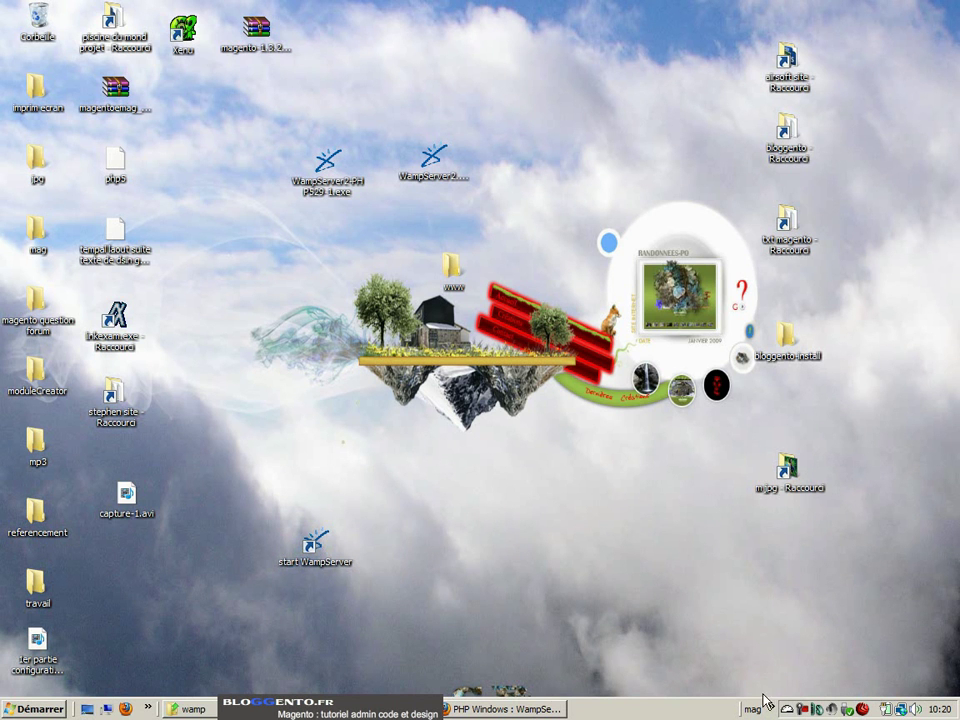
# Enable the php_curl extension for PHP in WampServer.
pyautogui.click(789, 709)
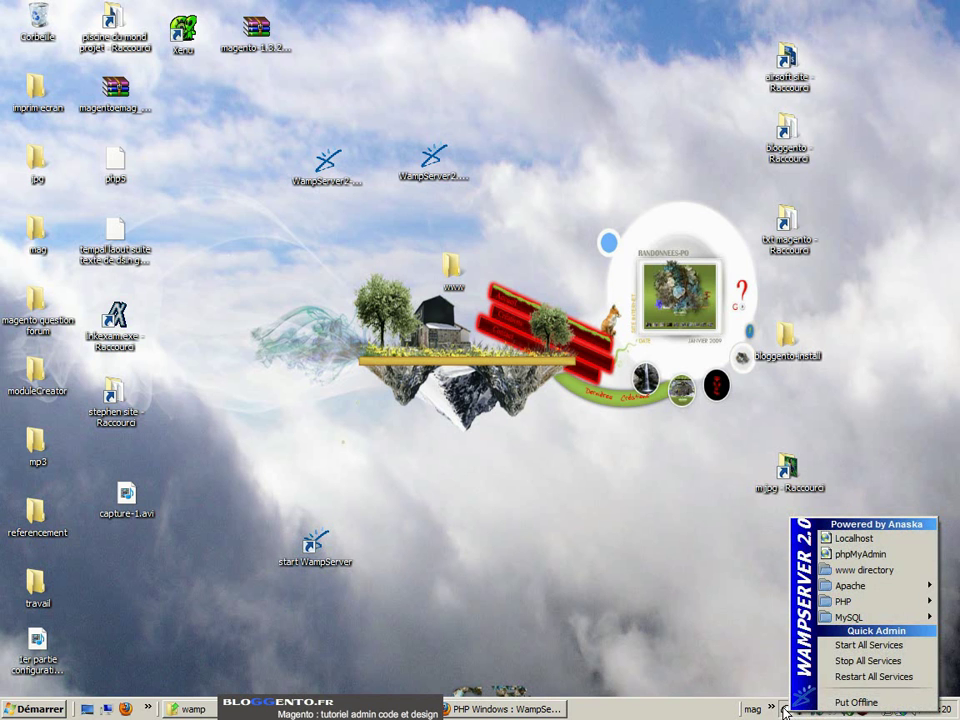
pyautogui.moveTo(862, 607)
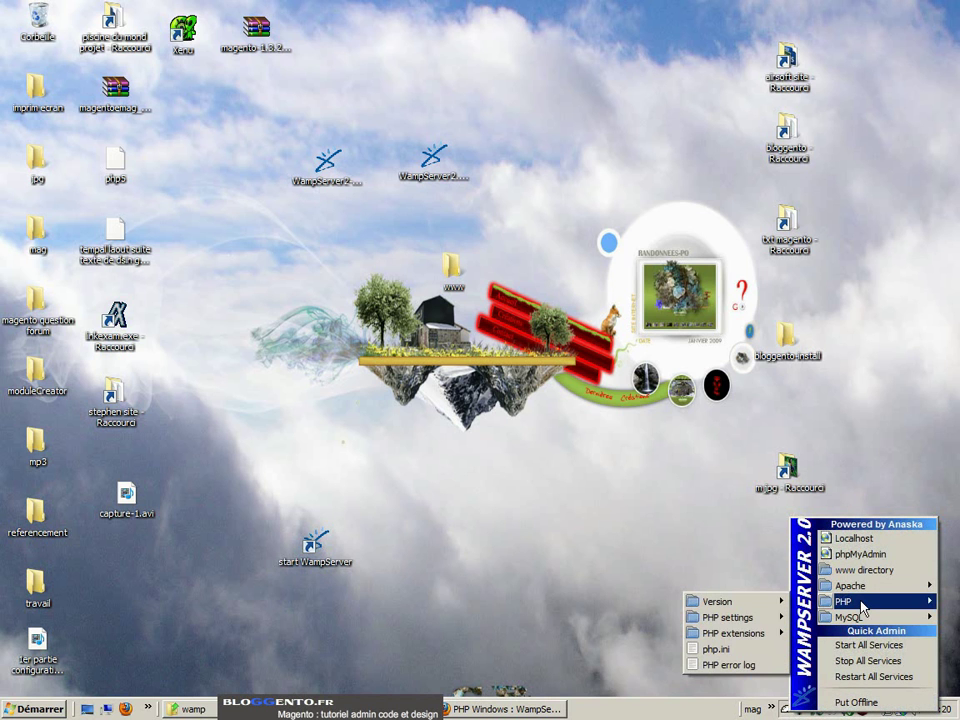
pyautogui.moveTo(762, 640)
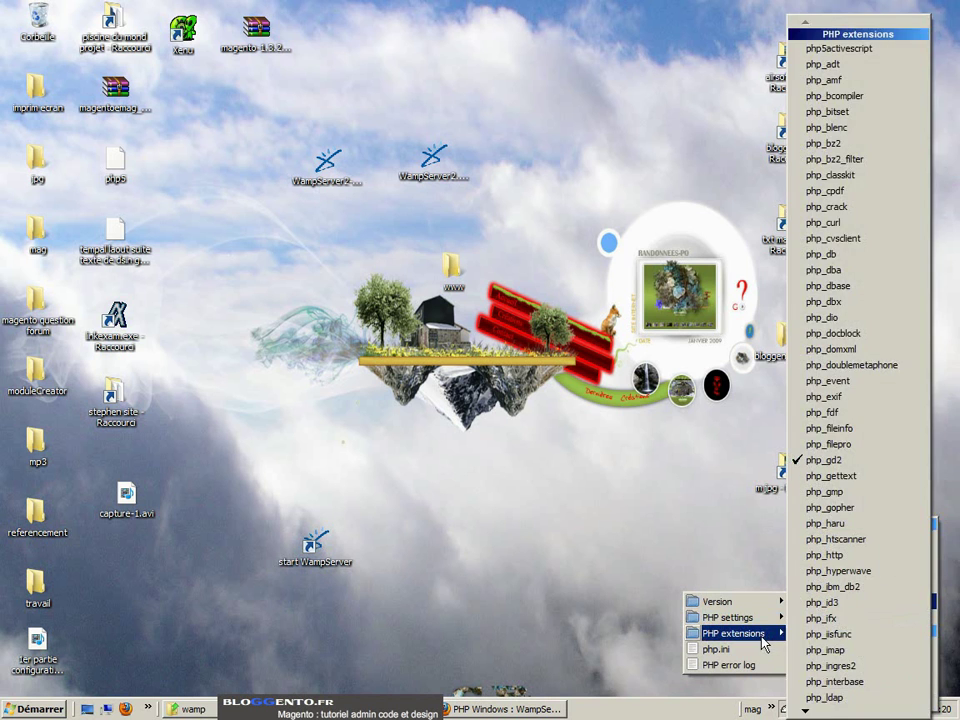
pyautogui.click(824, 226)
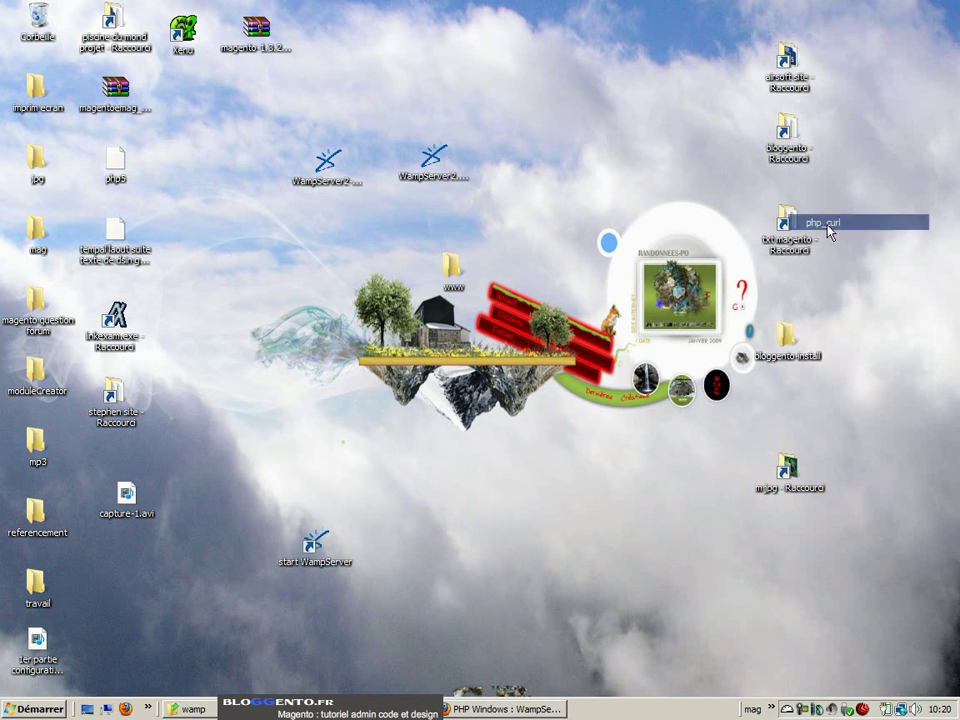
# Enable the php_mcrypt extension for PHP in WampServer.
pyautogui.click(789, 708)
pyautogui.moveTo(845, 597)
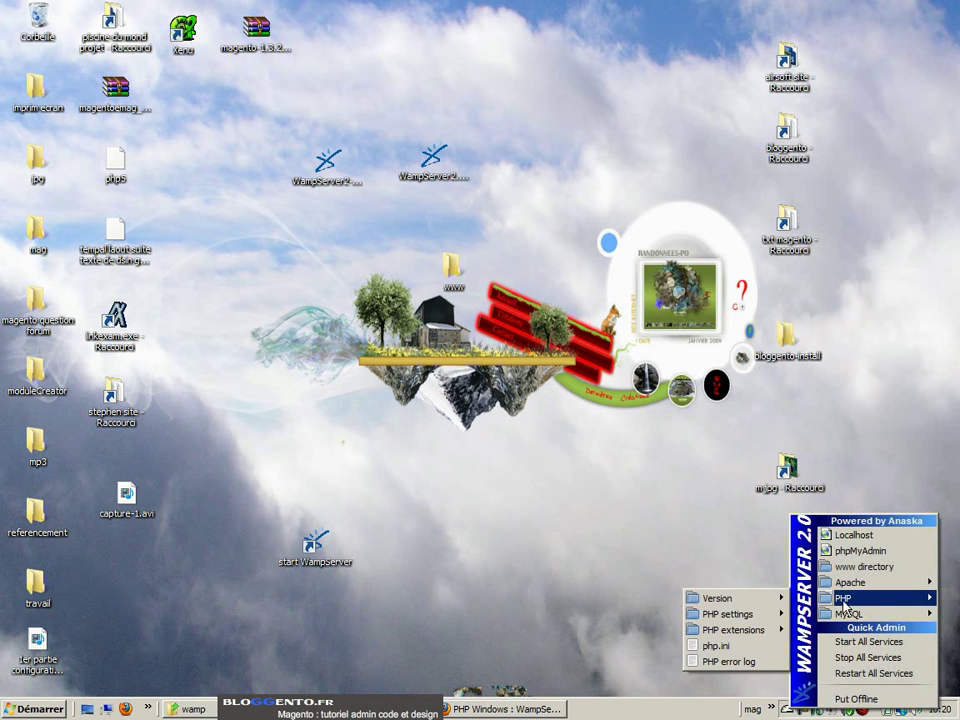
pyautogui.moveTo(760, 622)
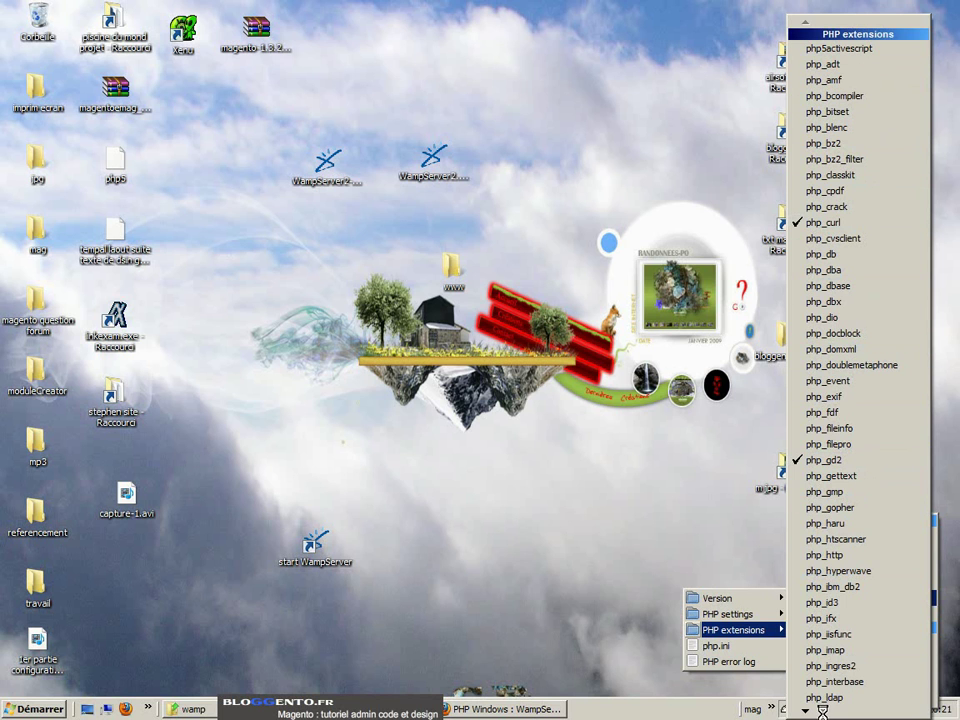
pyautogui.moveTo(807, 710)
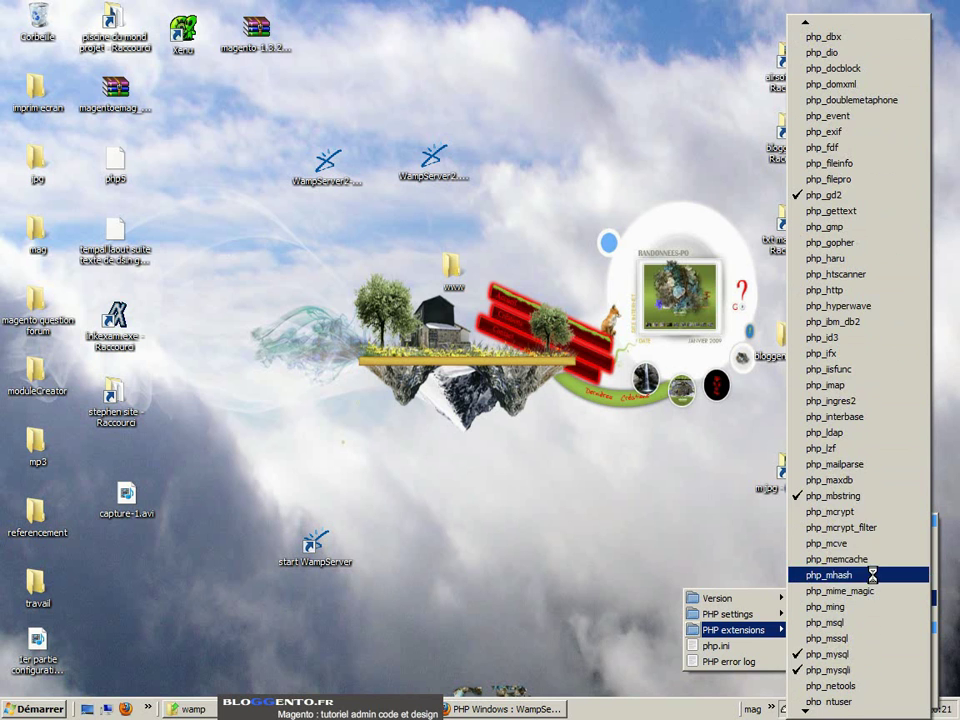
pyautogui.click(825, 511)
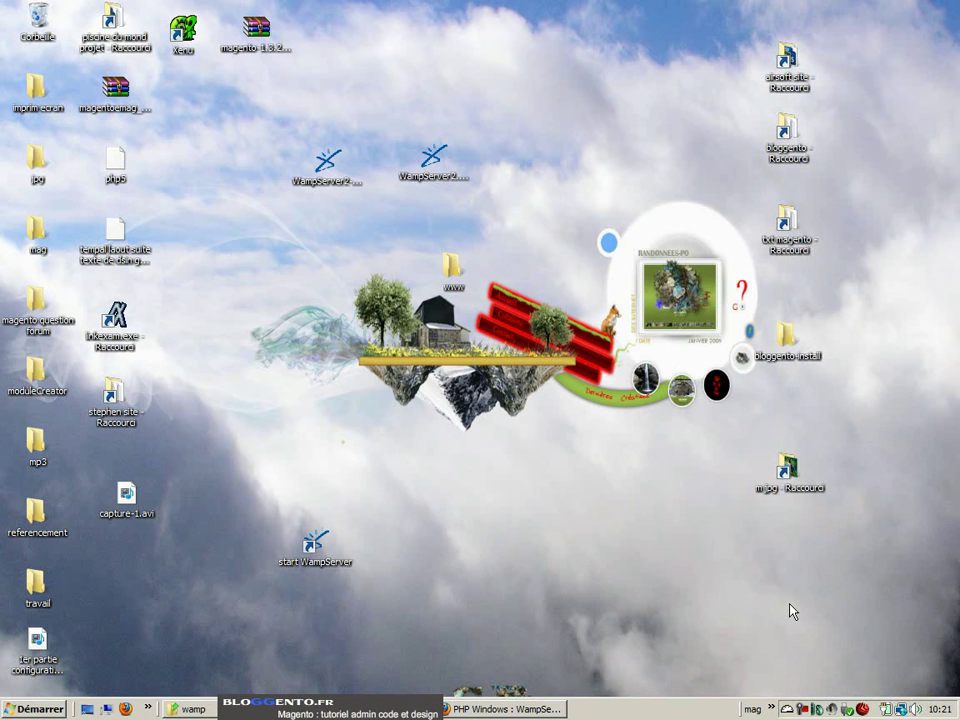
# Enable Apache's rewrite_module in WampServer.
pyautogui.click(789, 710)
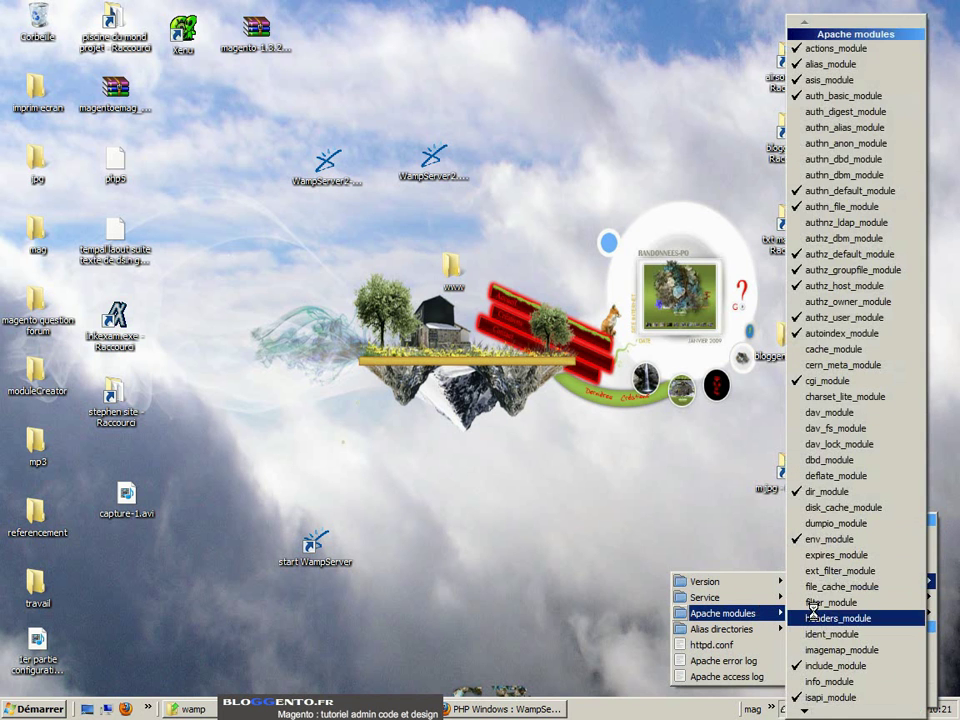
pyautogui.moveTo(810, 705)
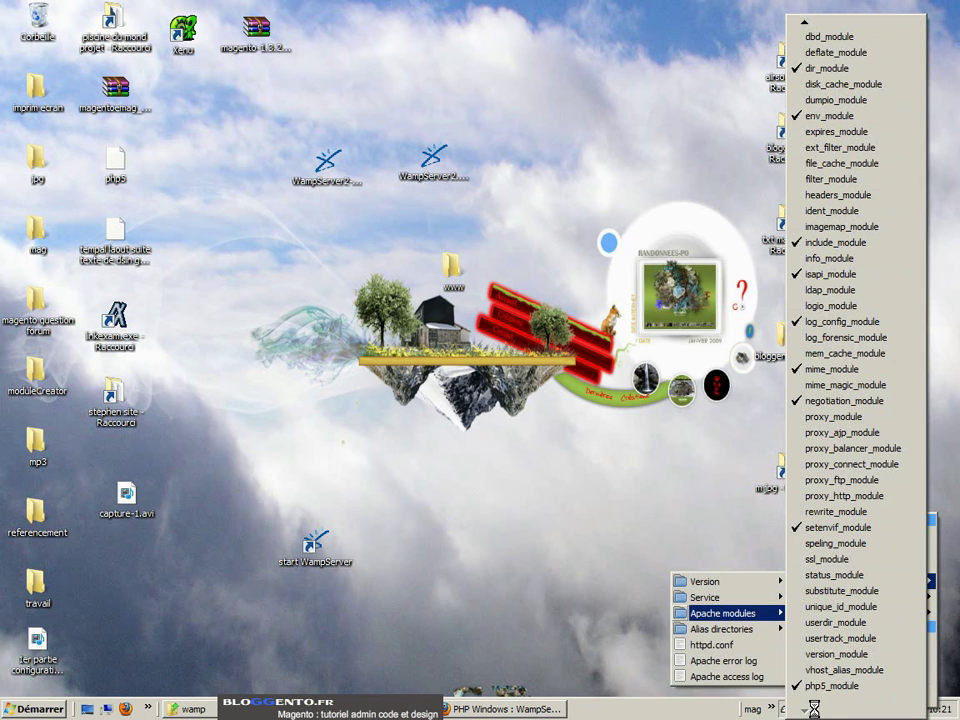
pyautogui.click(840, 511)
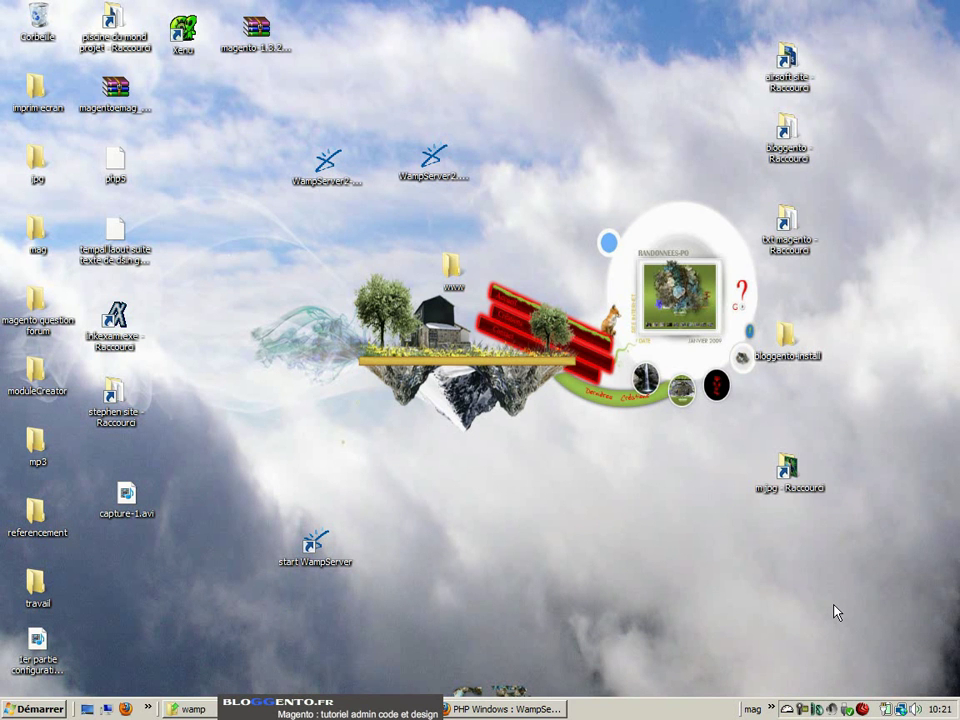
# Switch to the file explorer window showing the wamp folder, reposition it on the desktop and open the www subfolder.
pyautogui.click(148, 712)
pyautogui.click(182, 710)
pyautogui.click(182, 710)
pyautogui.moveTo(521, 412); pyautogui.dragTo(465, 213)
pyautogui.doubleClick(505, 354)
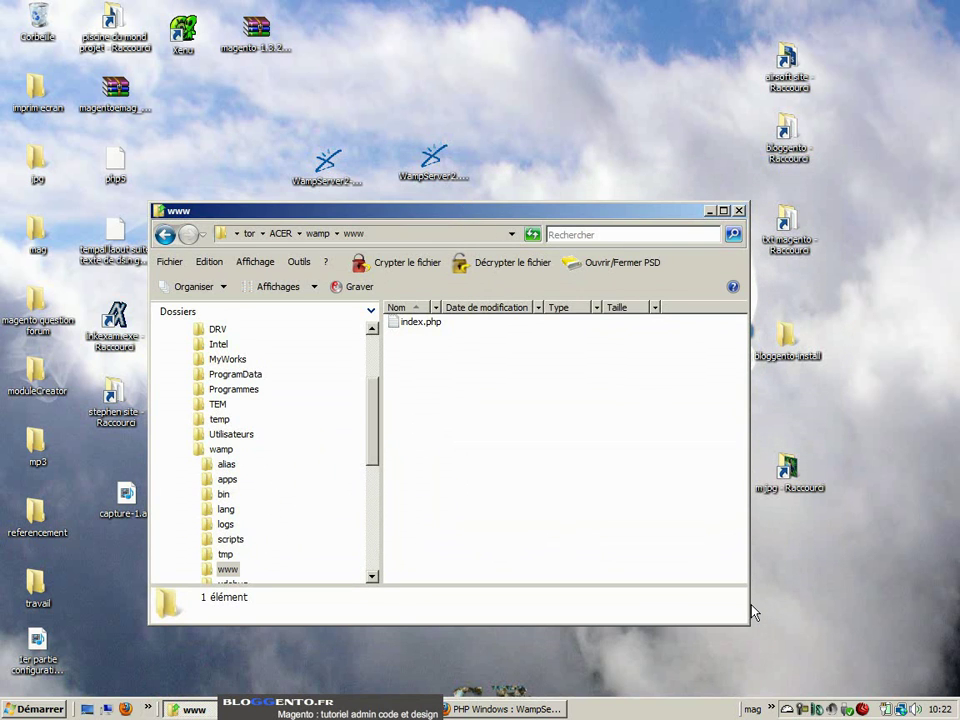